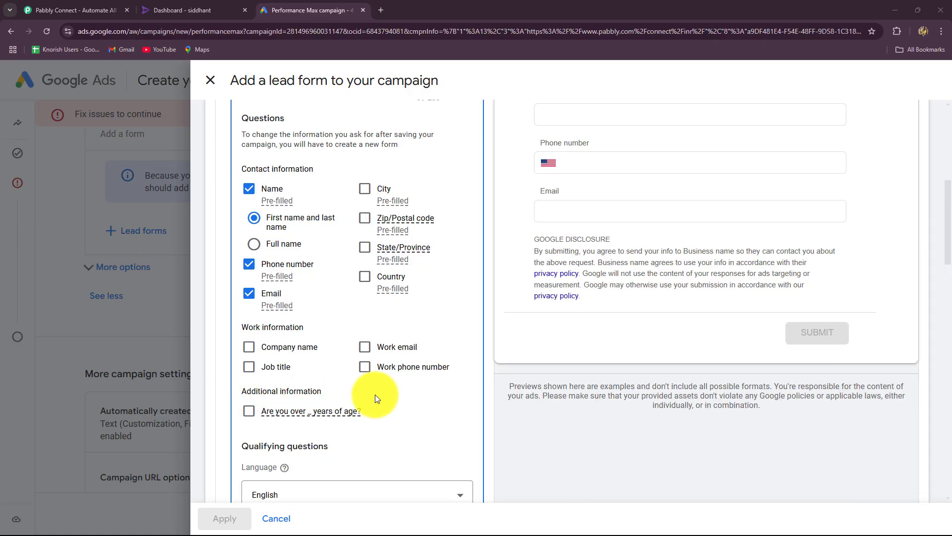
Scroll the lead form dialog to review the selected Name, Phone number and Email questions.
{"action": "scroll", "coordinate": [375, 394], "scroll_direction": "up", "scroll_amount": 5}
{"action": "scroll", "coordinate": [375, 395], "scroll_direction": "down", "scroll_amount": 4}
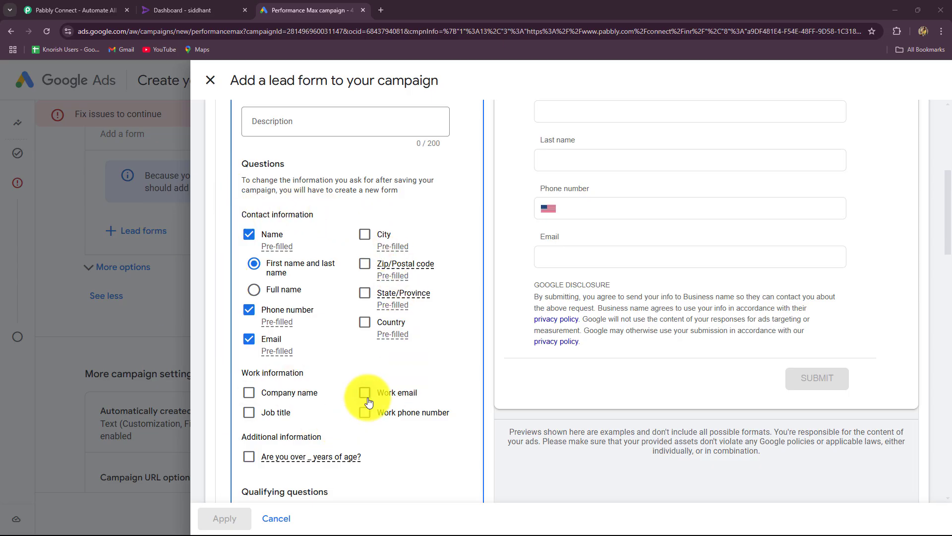
Compare Rigi's User management list of 13,893 users with the Google Ads form, then go to Pabbly Connect.
{"action": "left_click", "coordinate": [166, 5]}
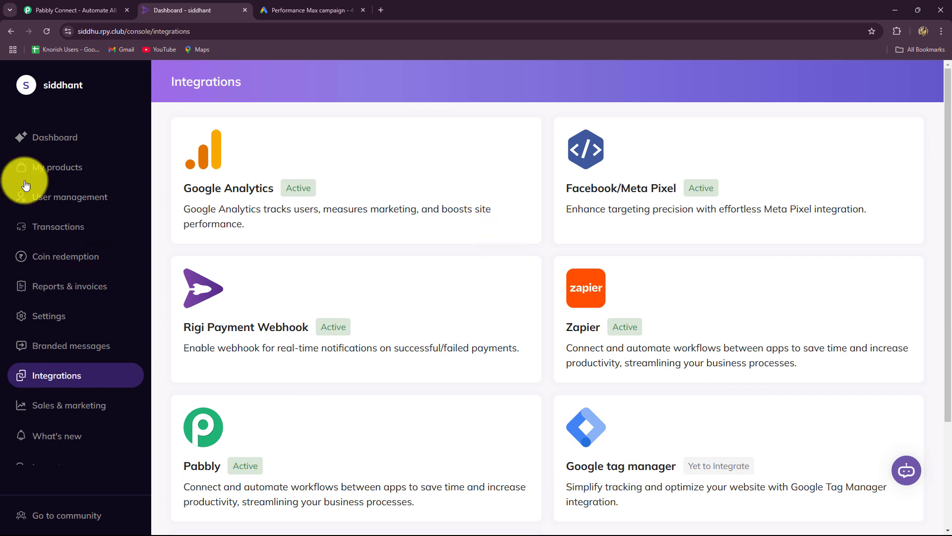
{"action": "left_click", "coordinate": [64, 197]}
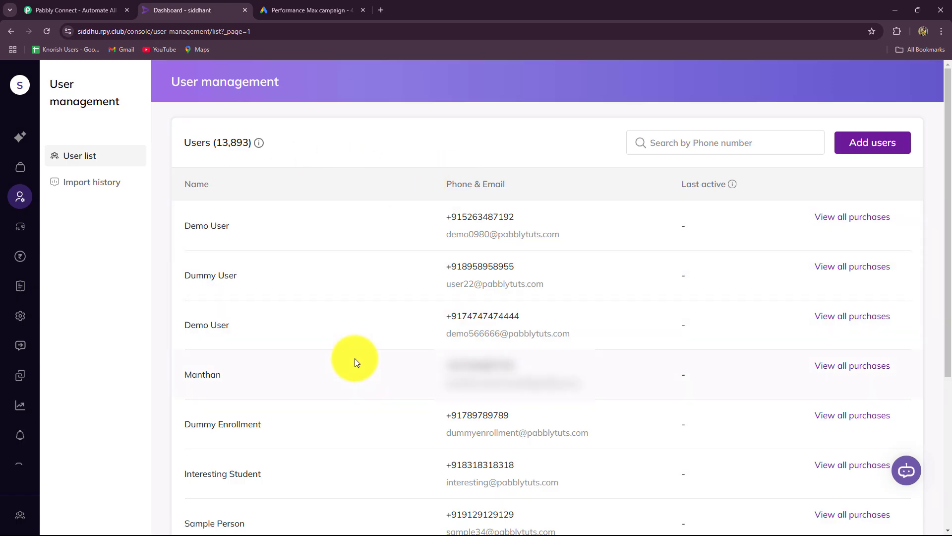
{"action": "left_click", "coordinate": [320, 9]}
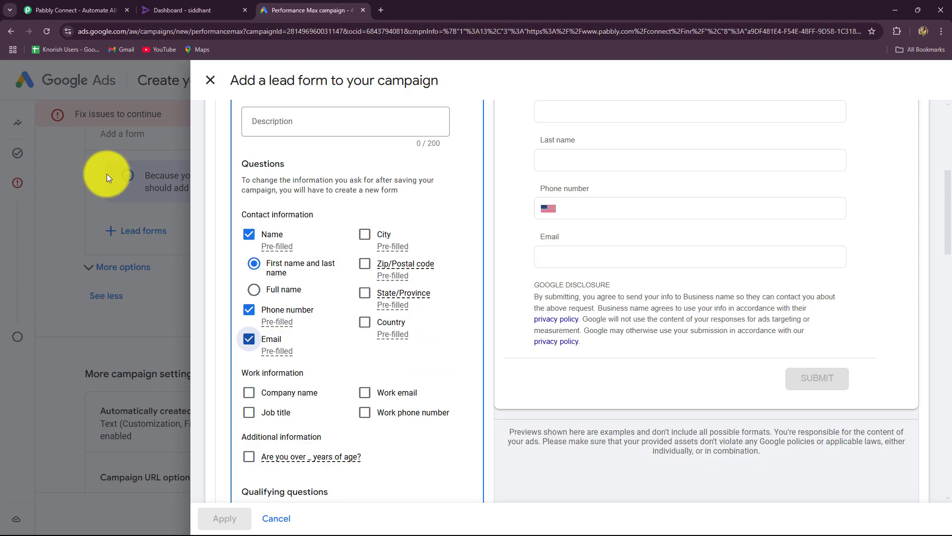
{"action": "left_click", "coordinate": [166, 10]}
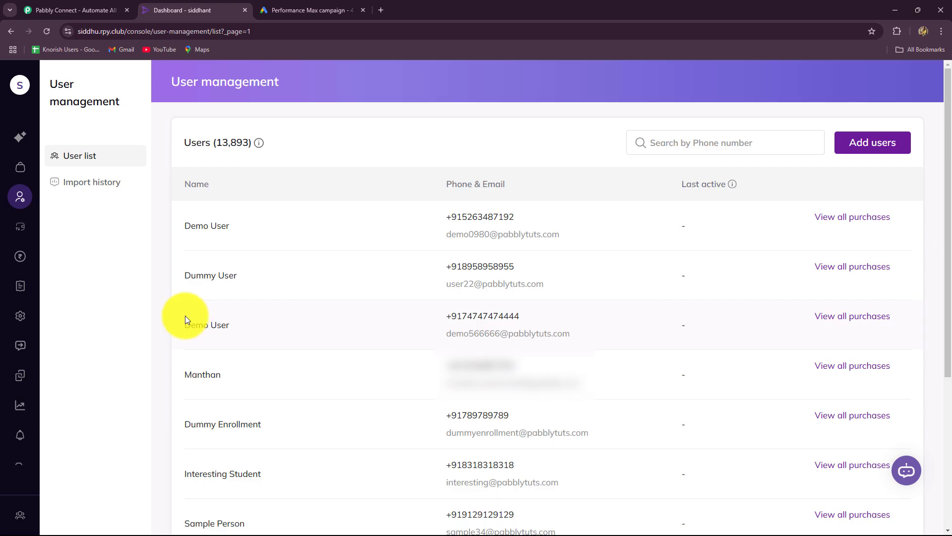
{"action": "left_click", "coordinate": [293, 10]}
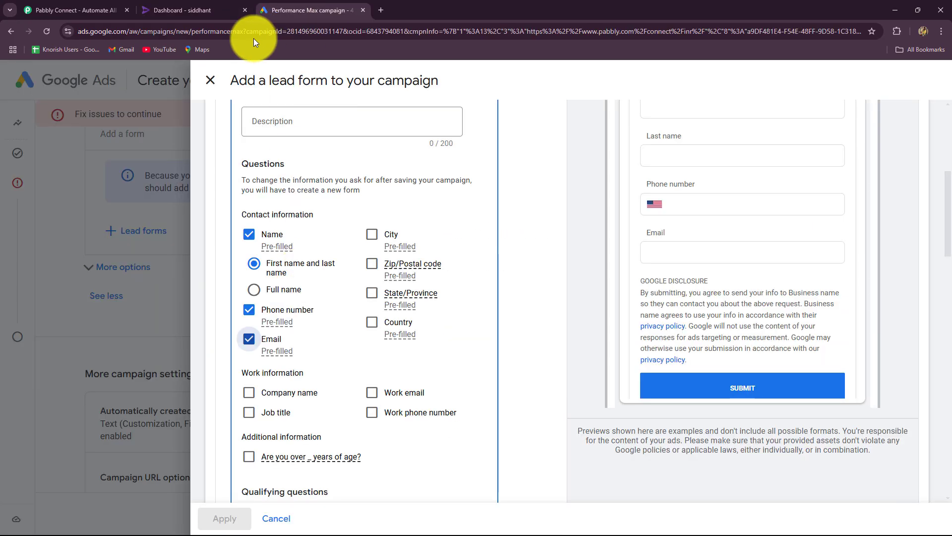
{"action": "left_click", "coordinate": [179, 10]}
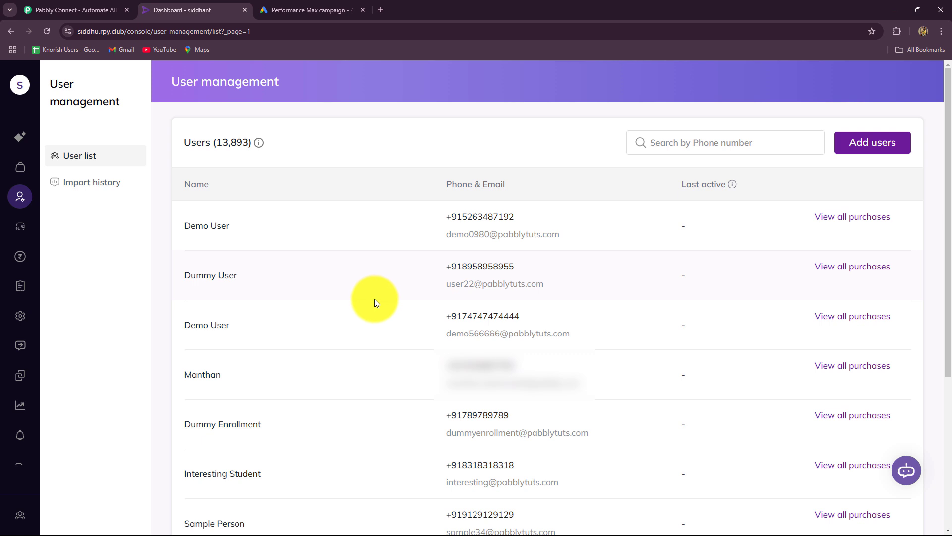
{"action": "left_click", "coordinate": [42, 4]}
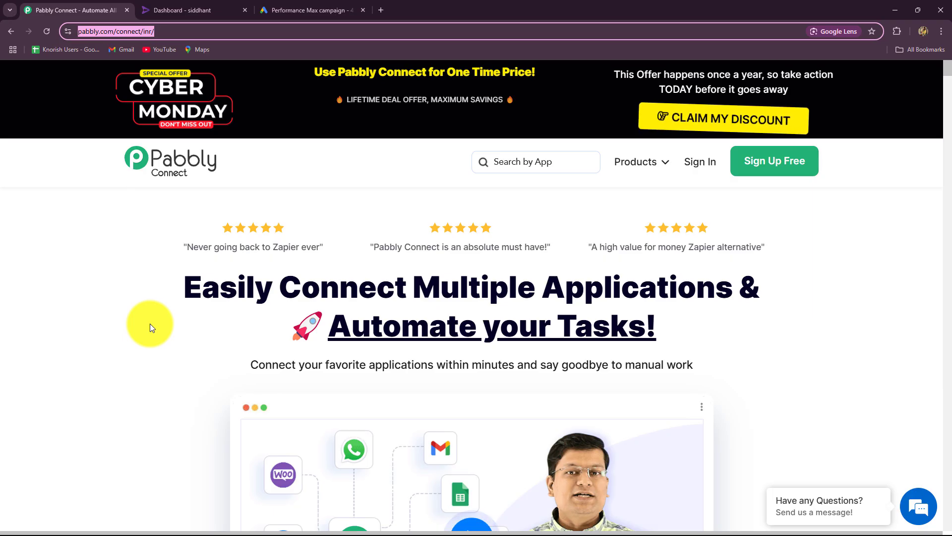
Dismiss the lifetime offer popup on the Pabbly Connect homepage.
{"action": "left_click", "coordinate": [151, 325]}
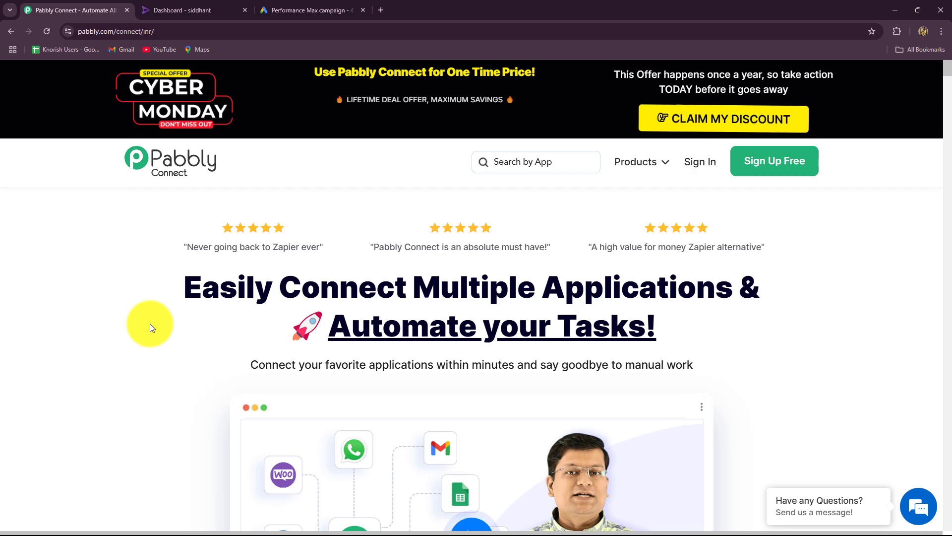
{"action": "mouse_move", "coordinate": [180, 25]}
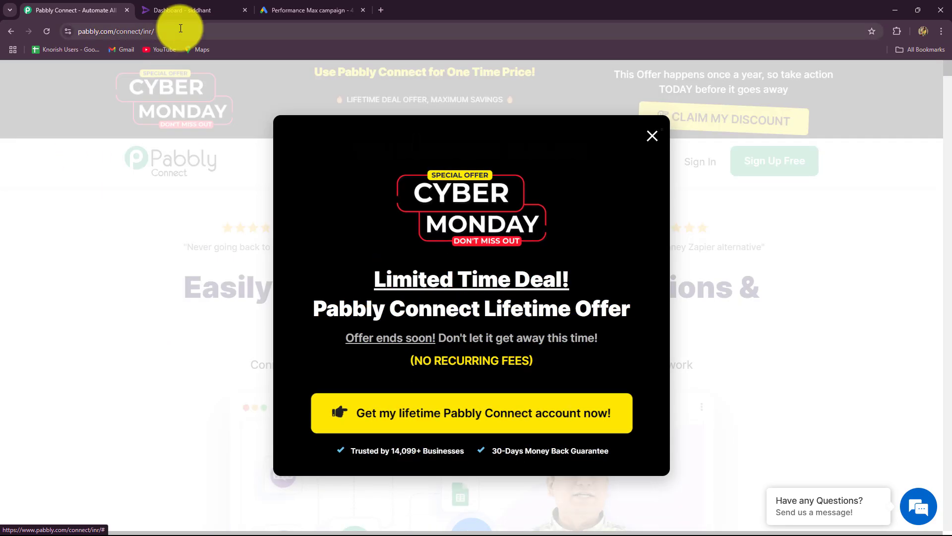
{"action": "left_click", "coordinate": [67, 246]}
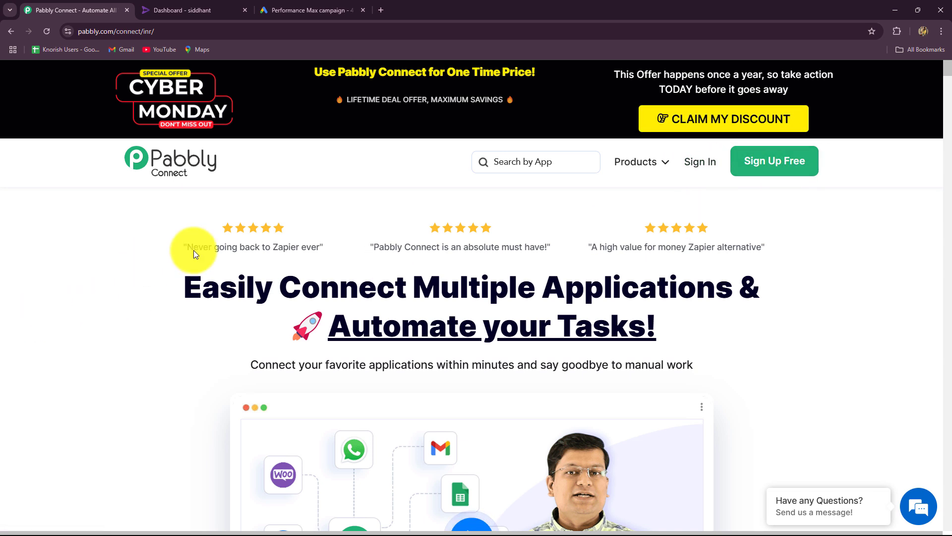
Highlight the homepage headline and its subline, then scroll through the landing page.
{"action": "left_click_drag", "start_coordinate": [184, 291], "coordinate": [821, 332]}
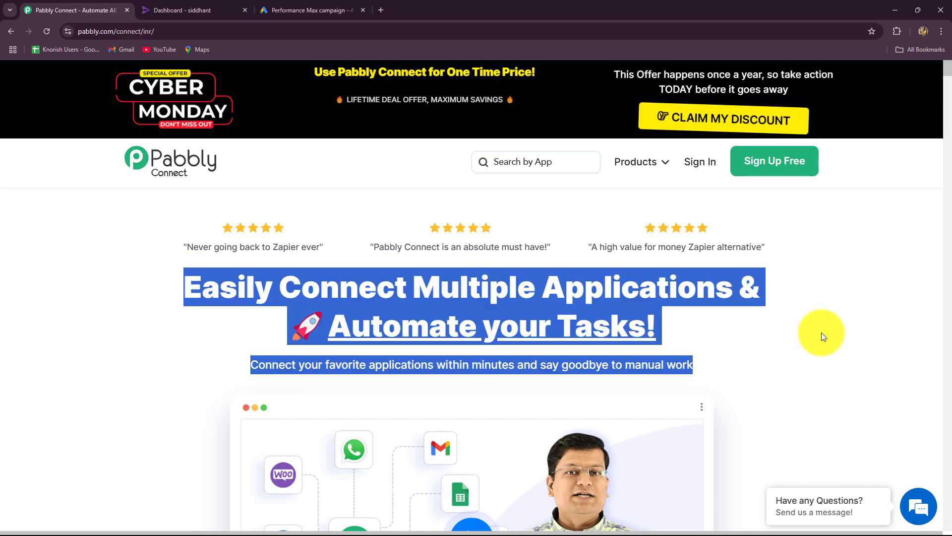
{"action": "left_click", "coordinate": [822, 331]}
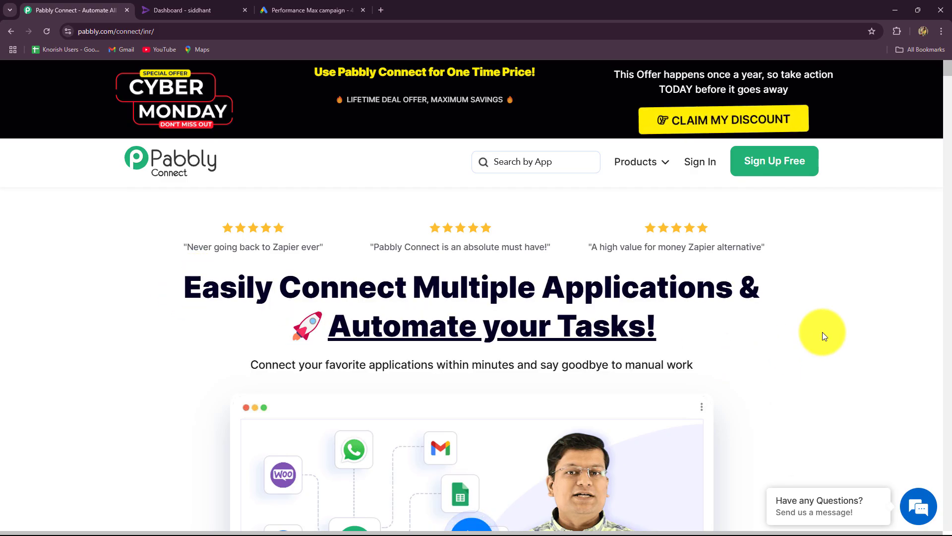
{"action": "scroll", "coordinate": [341, 308], "scroll_direction": "down", "scroll_amount": 1}
{"action": "scroll", "coordinate": [341, 308], "scroll_direction": "up", "scroll_amount": 1}
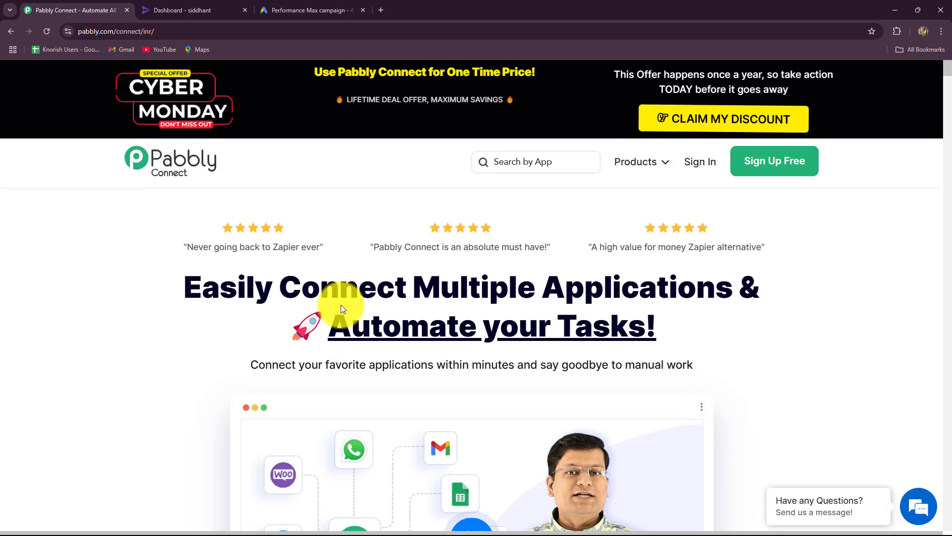
{"action": "scroll", "coordinate": [385, 442], "scroll_direction": "down", "scroll_amount": 3}
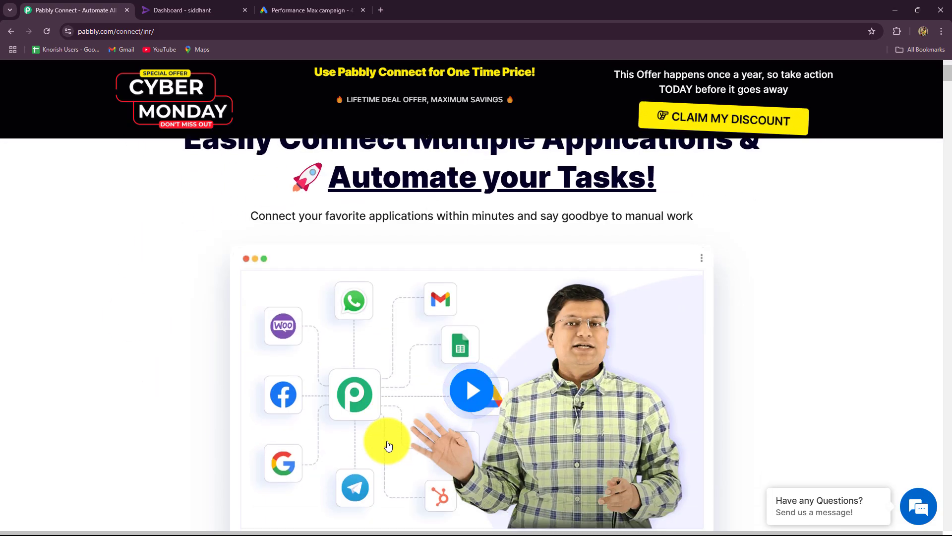
{"action": "scroll", "coordinate": [385, 440], "scroll_direction": "up", "scroll_amount": 3}
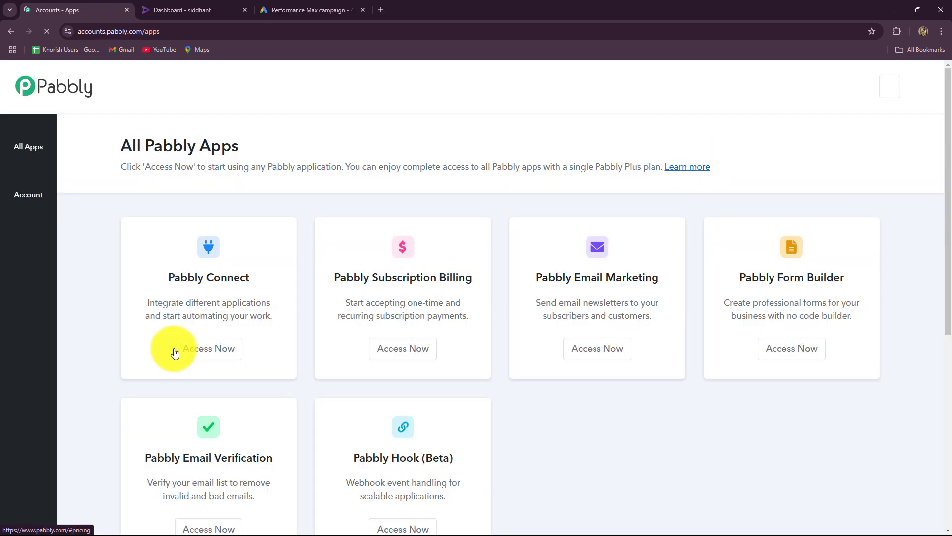
Launch Pabbly Connect and check the dashboard: 3000 tasks, 2993 remaining, empty Home folder.
{"action": "left_click_drag", "start_coordinate": [121, 147], "coordinate": [248, 146]}
{"action": "scroll", "coordinate": [494, 299], "scroll_direction": "down", "scroll_amount": 5}
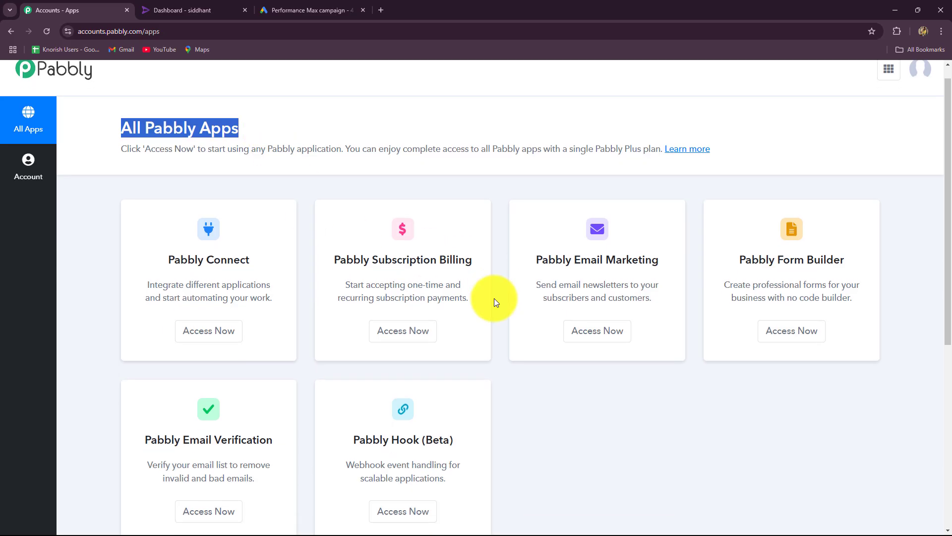
{"action": "scroll", "coordinate": [460, 218], "scroll_direction": "up", "scroll_amount": 3}
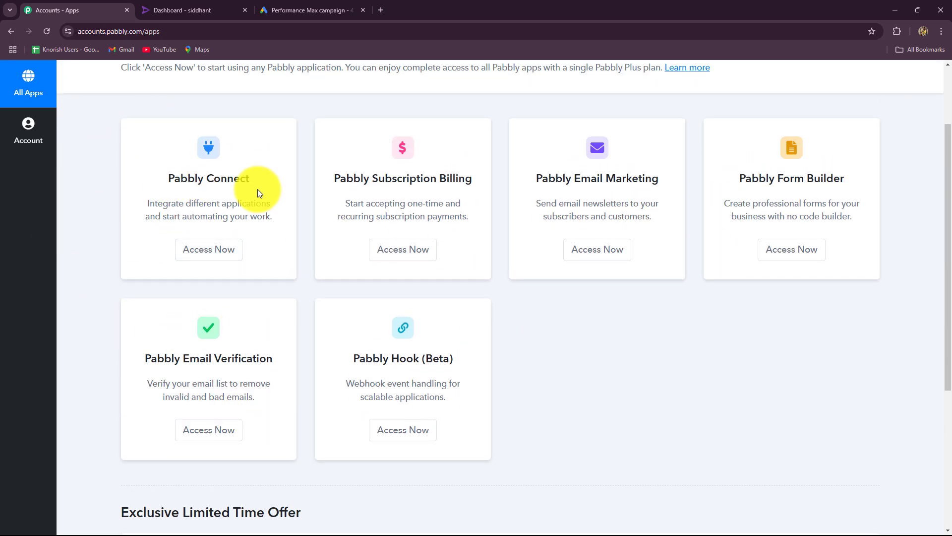
{"action": "left_click", "coordinate": [206, 254]}
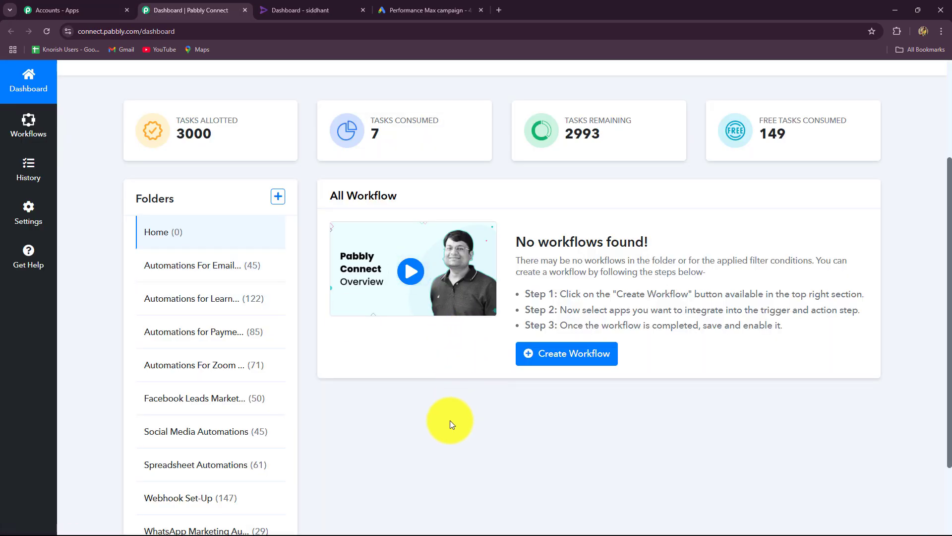
{"action": "scroll", "coordinate": [451, 420], "scroll_direction": "down", "scroll_amount": 2}
{"action": "scroll", "coordinate": [451, 421], "scroll_direction": "up", "scroll_amount": 1}
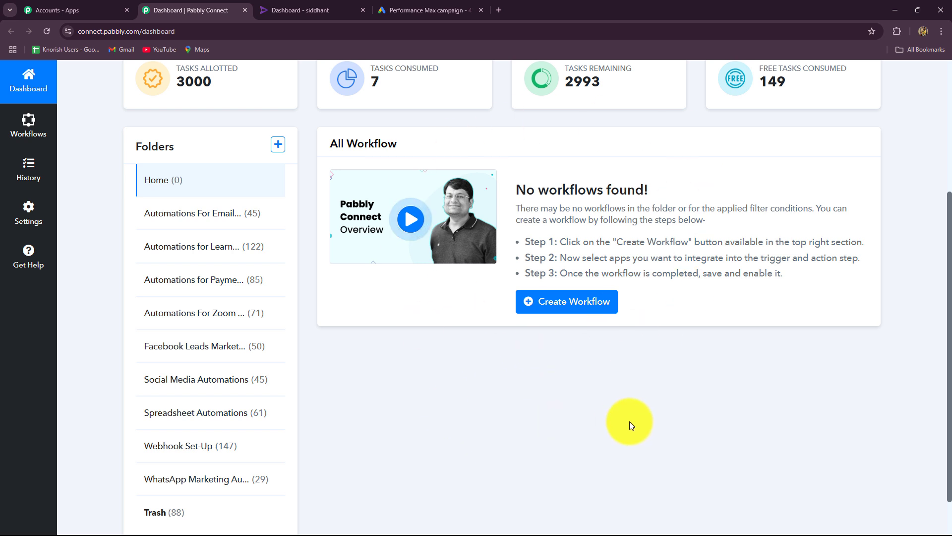
{"action": "scroll", "coordinate": [122, 177], "scroll_direction": "down", "scroll_amount": 1}
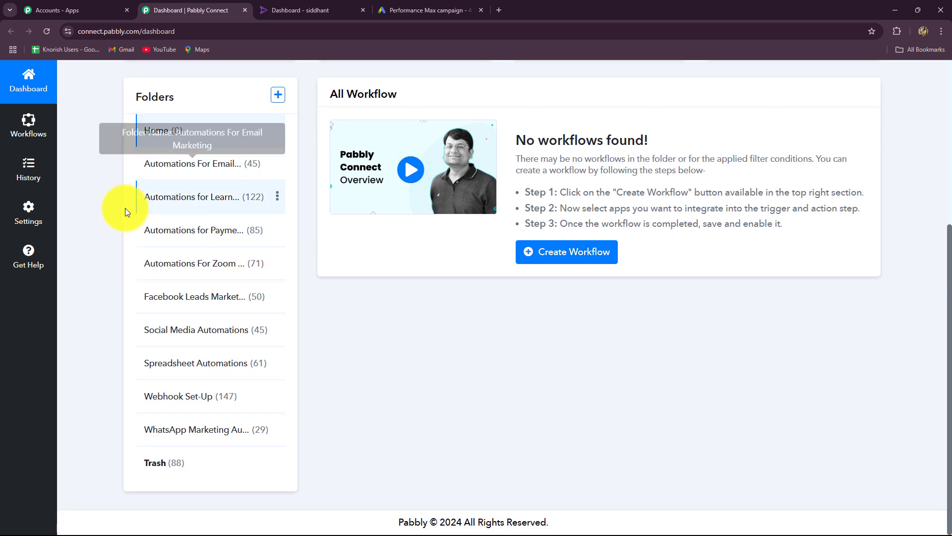
{"action": "scroll", "coordinate": [462, 393], "scroll_direction": "up", "scroll_amount": 5}
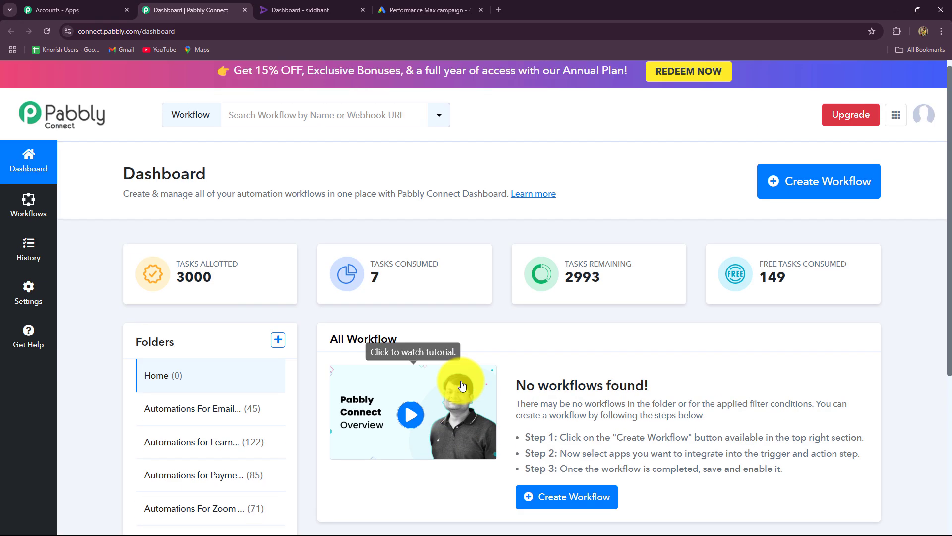
Create a workflow named 'Enroll Rigi User from Google Ads Lead' in the Automations for Learning Management folder.
{"action": "left_click", "coordinate": [838, 191]}
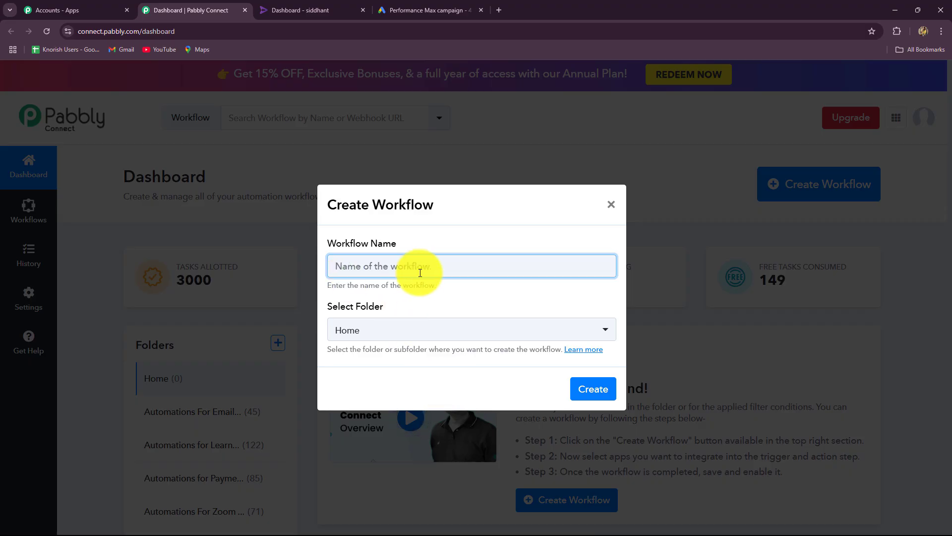
{"action": "type", "text": "Enroll Rigi User from Google Ads Lead"}
{"action": "left_click", "coordinate": [424, 305]}
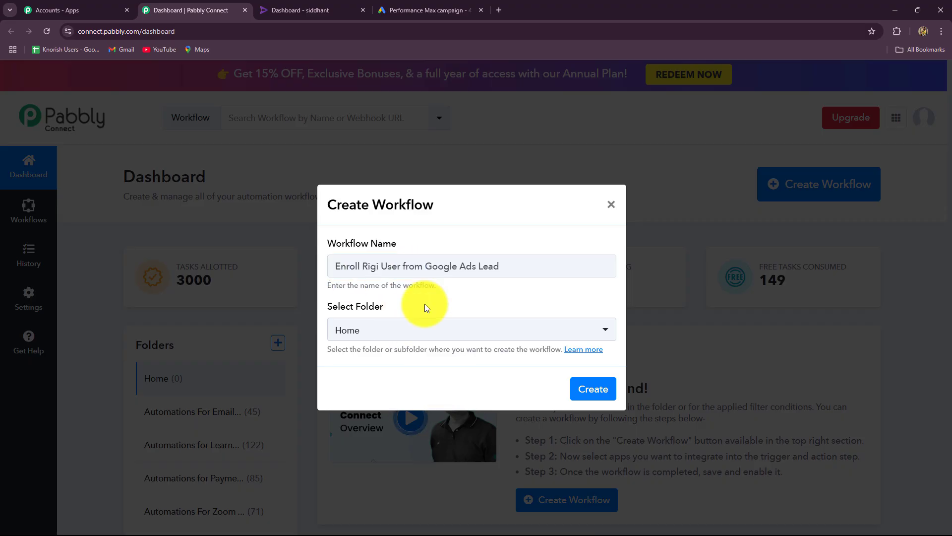
{"action": "left_click", "coordinate": [421, 331]}
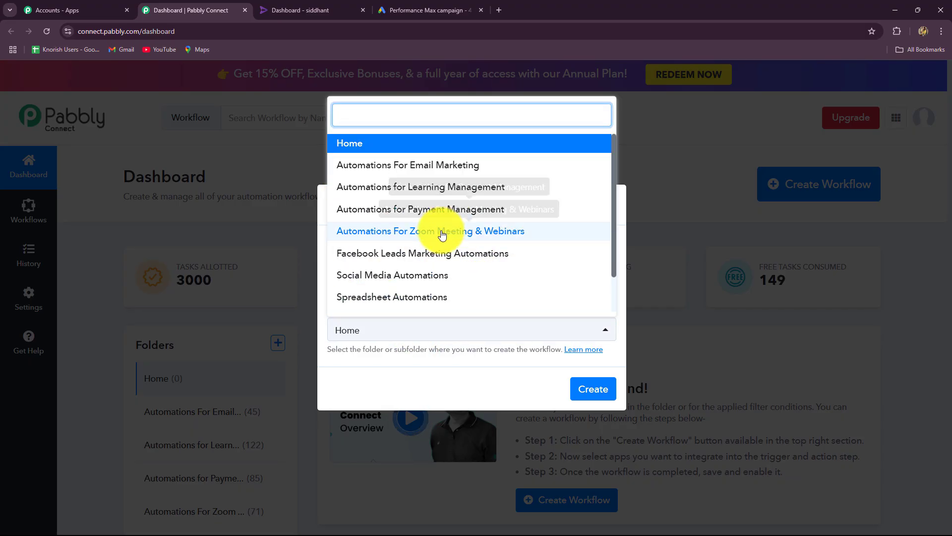
{"action": "scroll", "coordinate": [439, 256], "scroll_direction": "down", "scroll_amount": 1}
{"action": "scroll", "coordinate": [439, 278], "scroll_direction": "up", "scroll_amount": 1}
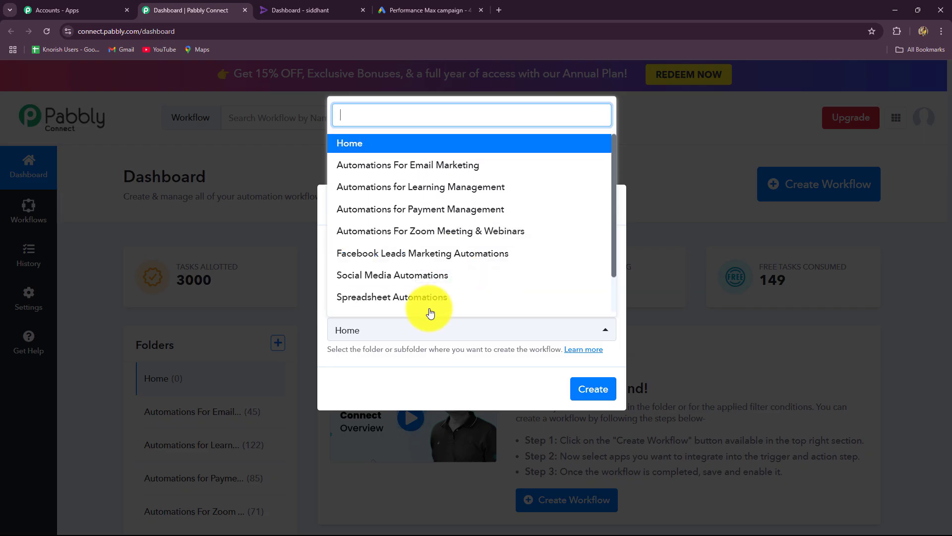
{"action": "left_click", "coordinate": [410, 187]}
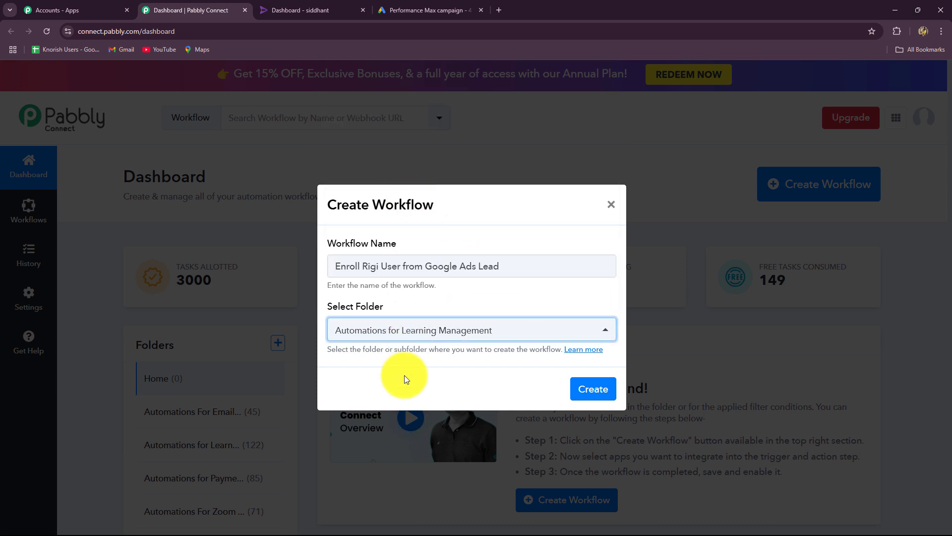
{"action": "left_click", "coordinate": [592, 391]}
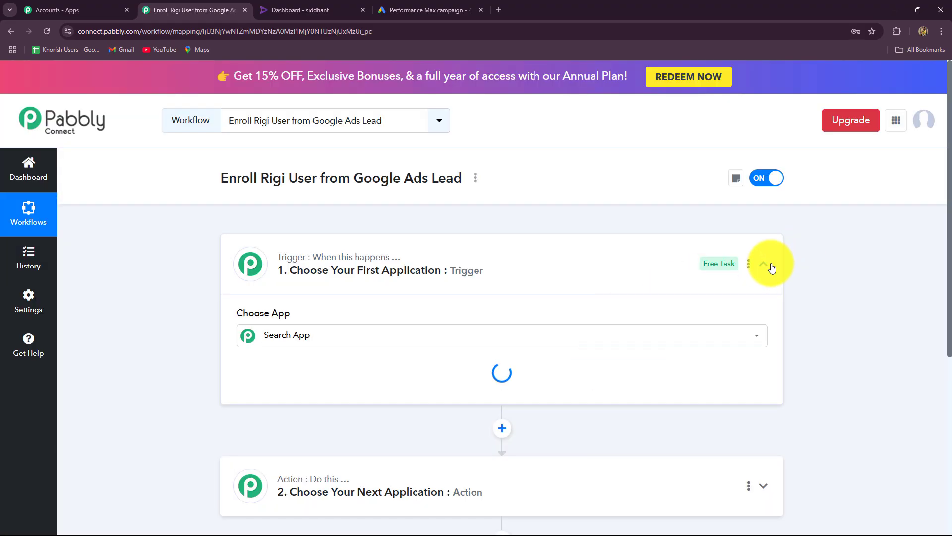
Collapse the trigger app chooser and review the empty Trigger and Action cards in the editor.
{"action": "left_click", "coordinate": [765, 264]}
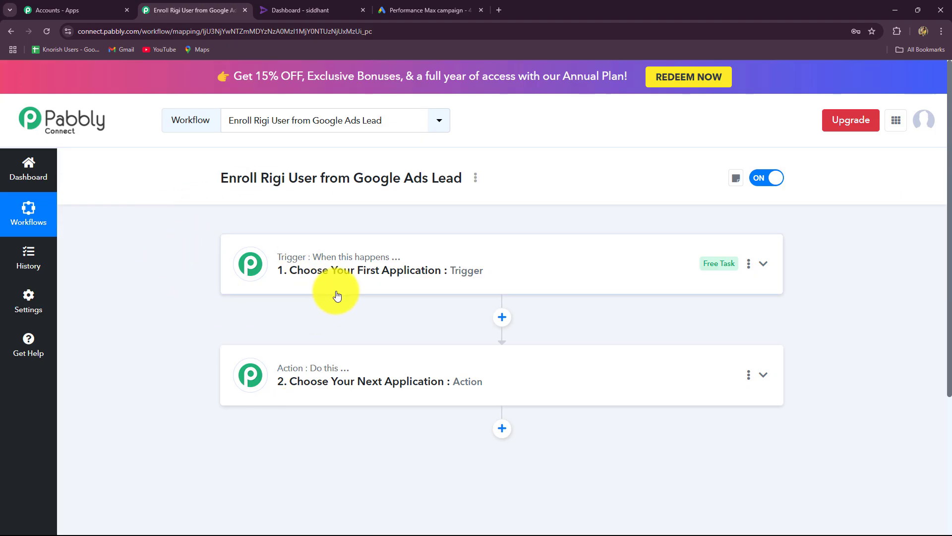
{"action": "scroll", "coordinate": [336, 292], "scroll_direction": "down", "scroll_amount": 3}
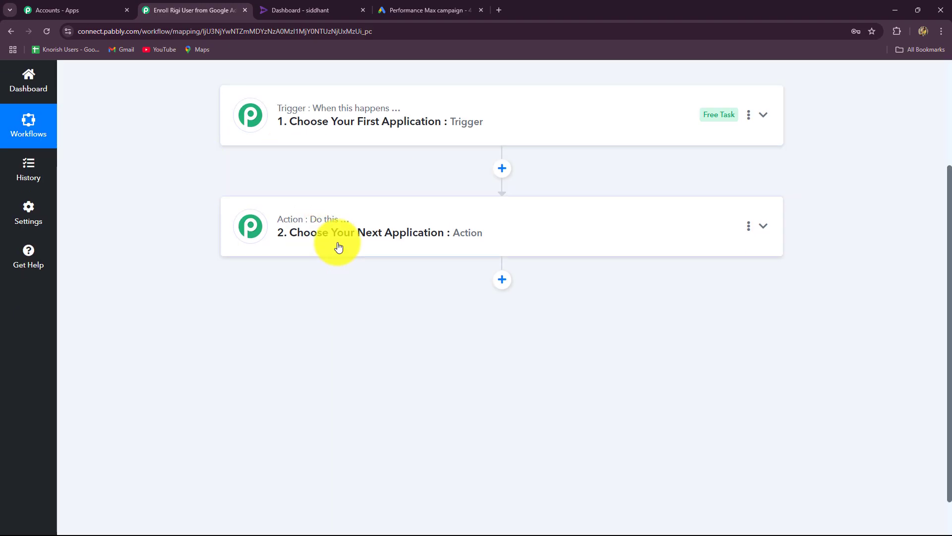
{"action": "scroll", "coordinate": [353, 286], "scroll_direction": "up", "scroll_amount": 3}
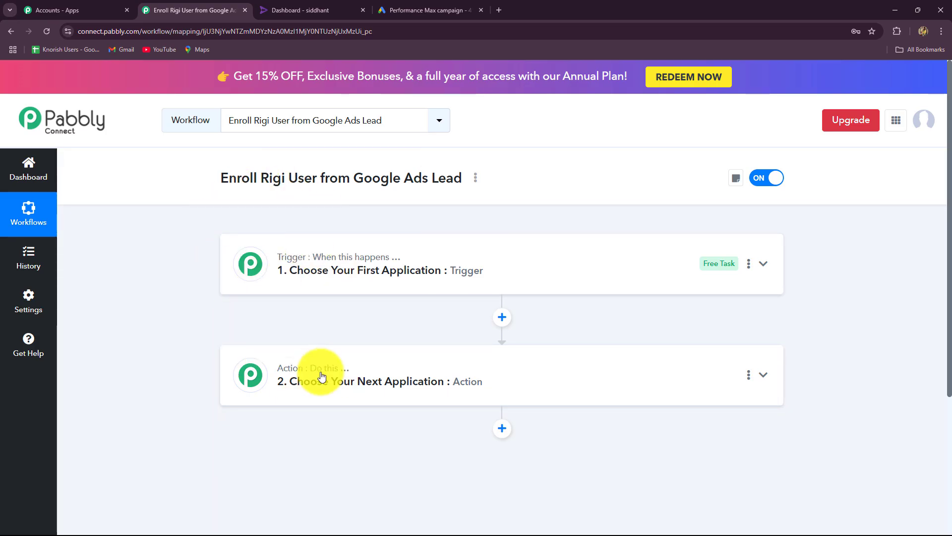
{"action": "mouse_move", "coordinate": [321, 375]}
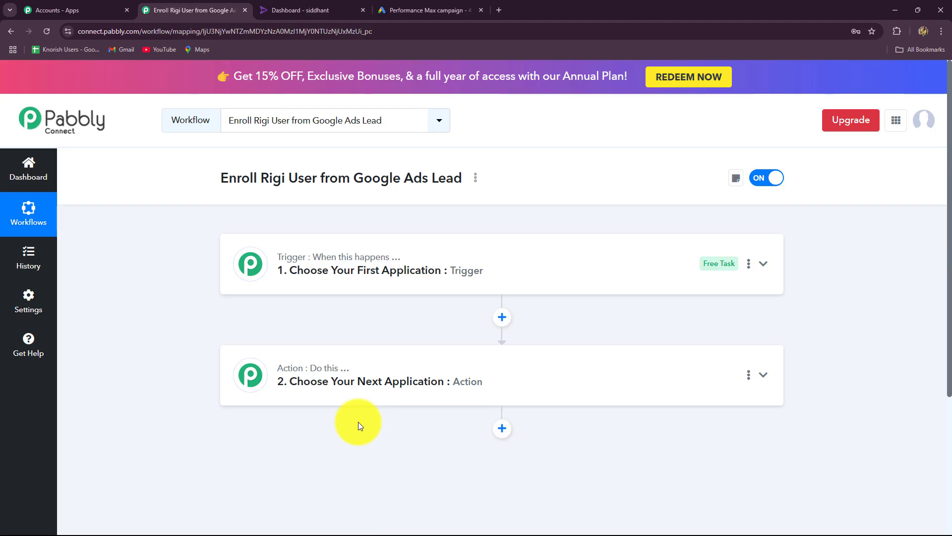
Search 'Googl', choose Google Ads as the trigger app, and list its trigger events.
{"action": "left_click", "coordinate": [287, 258]}
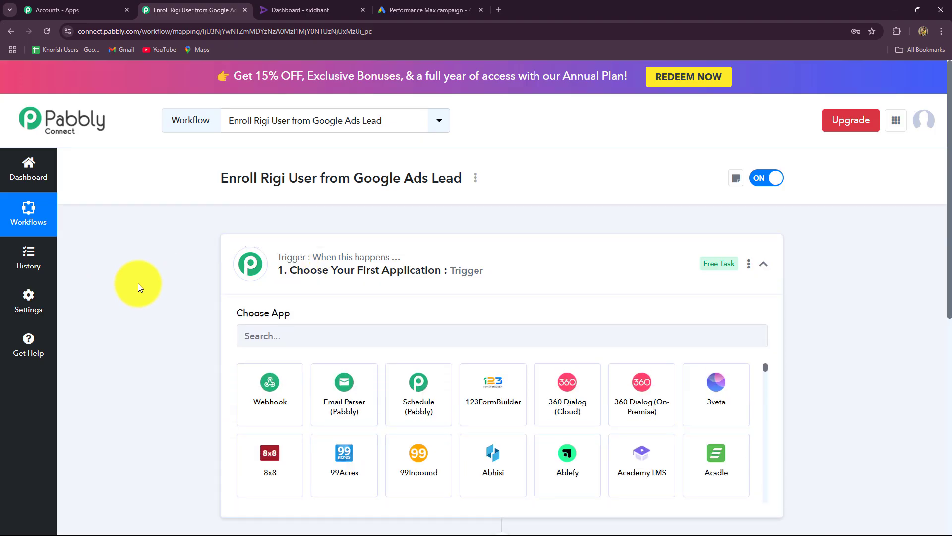
{"action": "scroll", "coordinate": [149, 283], "scroll_direction": "down", "scroll_amount": 2}
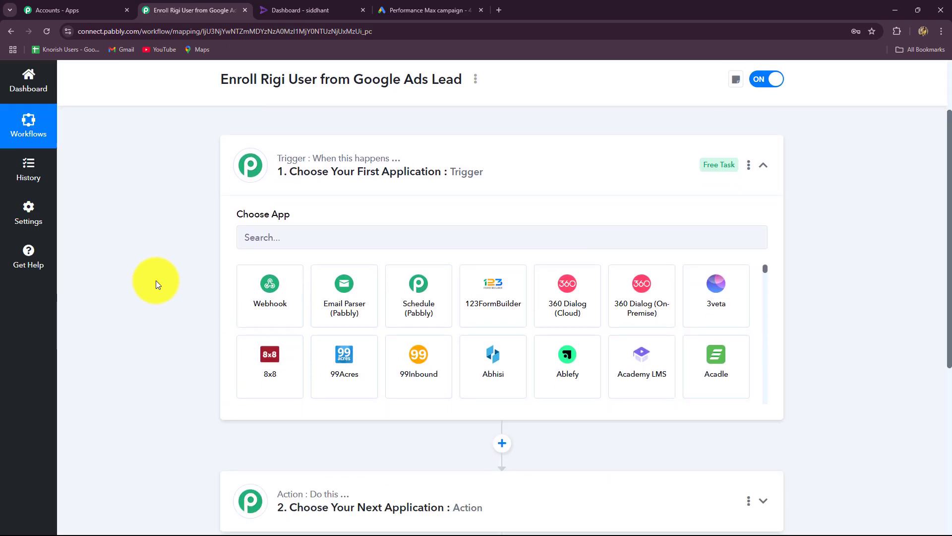
{"action": "left_click", "coordinate": [291, 238]}
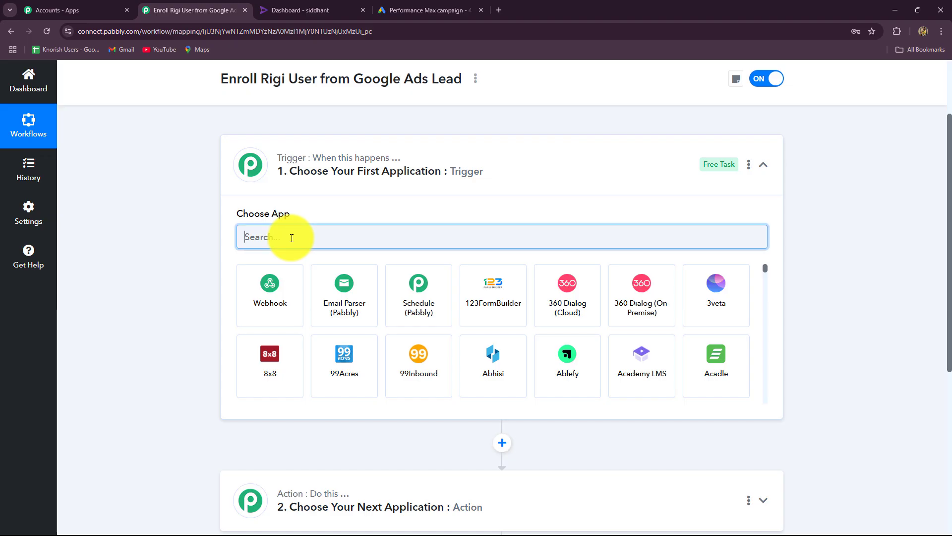
{"action": "type", "text": "Googl"}
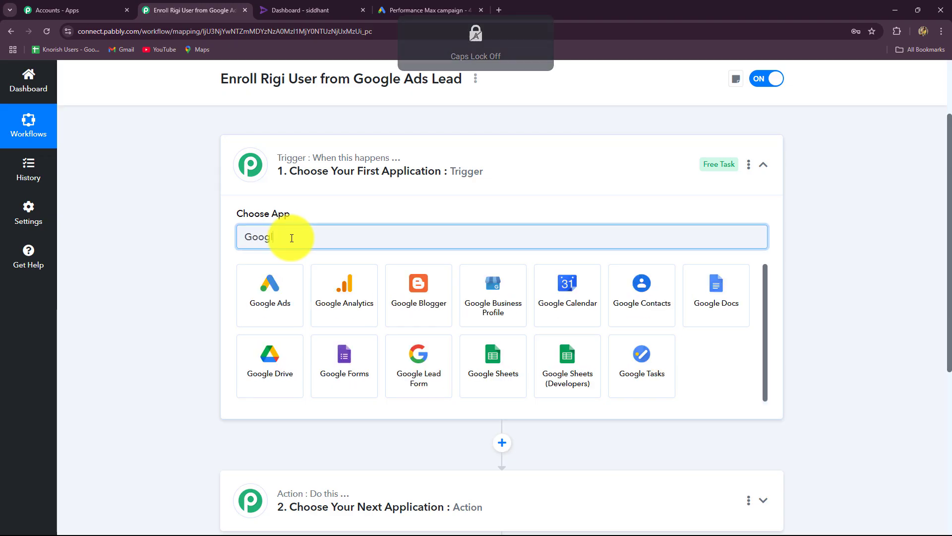
{"action": "left_click", "coordinate": [270, 290]}
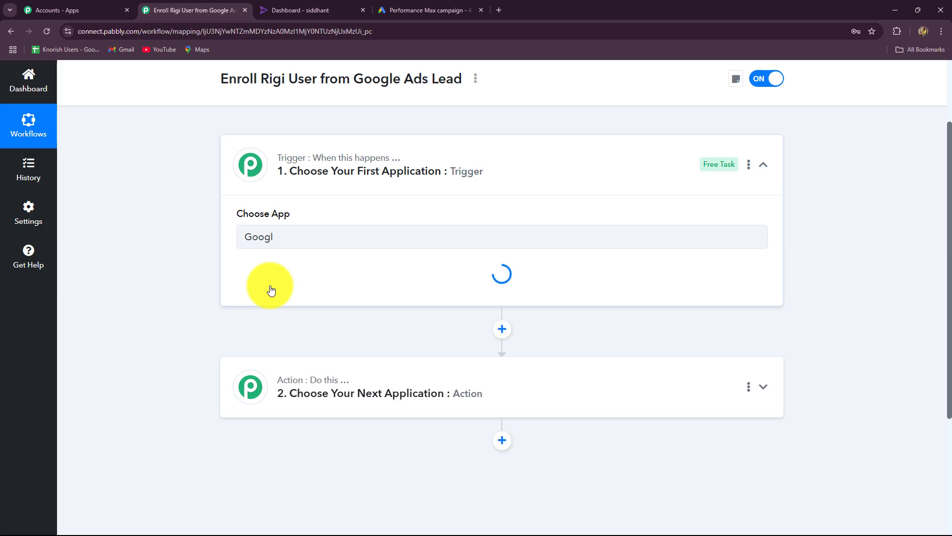
{"action": "left_click", "coordinate": [270, 290]}
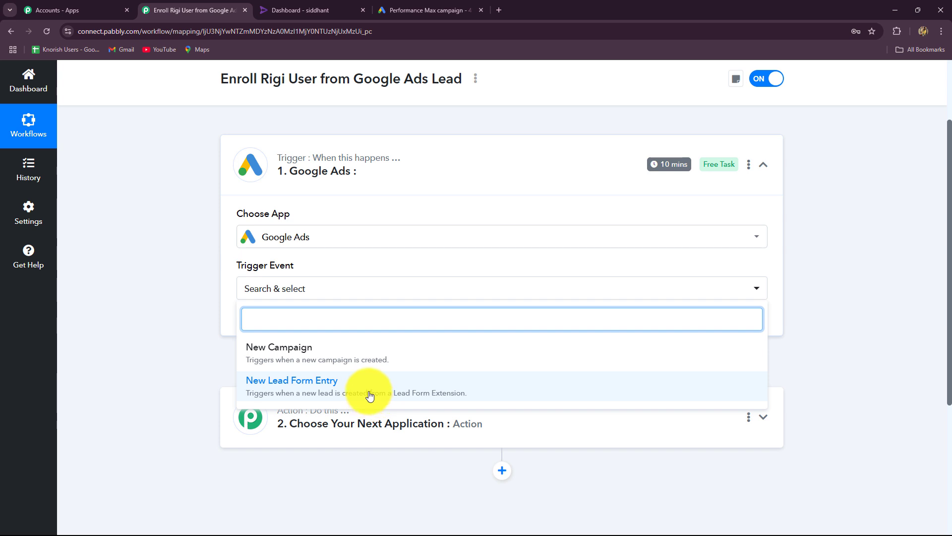
Select New Lead Form Entry as the trigger event and review the generated webhook URL instructions.
{"action": "left_click", "coordinate": [266, 388]}
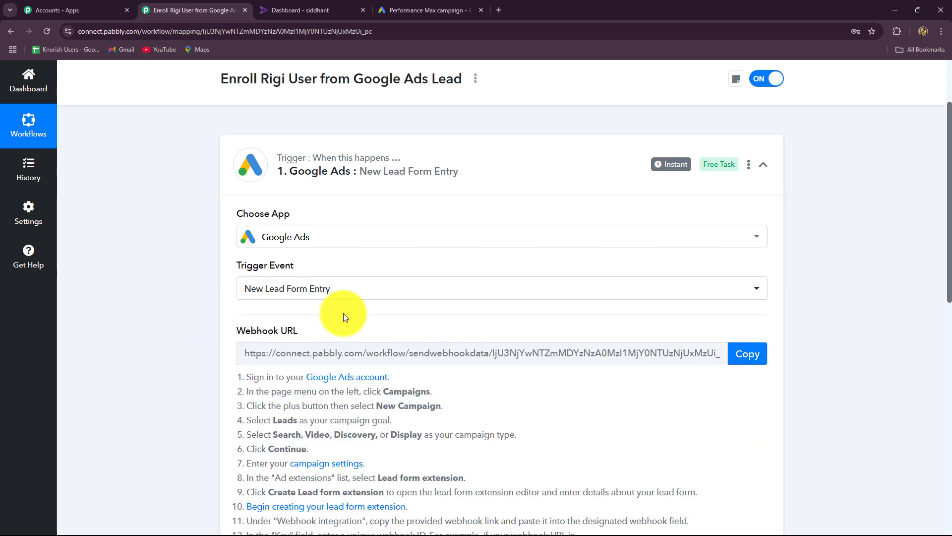
{"action": "scroll", "coordinate": [310, 305], "scroll_direction": "down", "scroll_amount": 2}
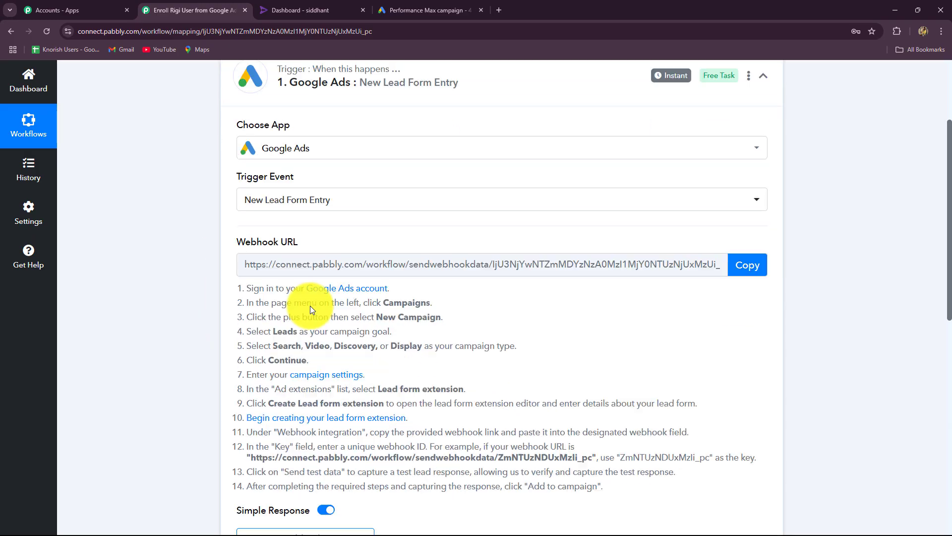
{"action": "scroll", "coordinate": [420, 362], "scroll_direction": "down", "scroll_amount": 3}
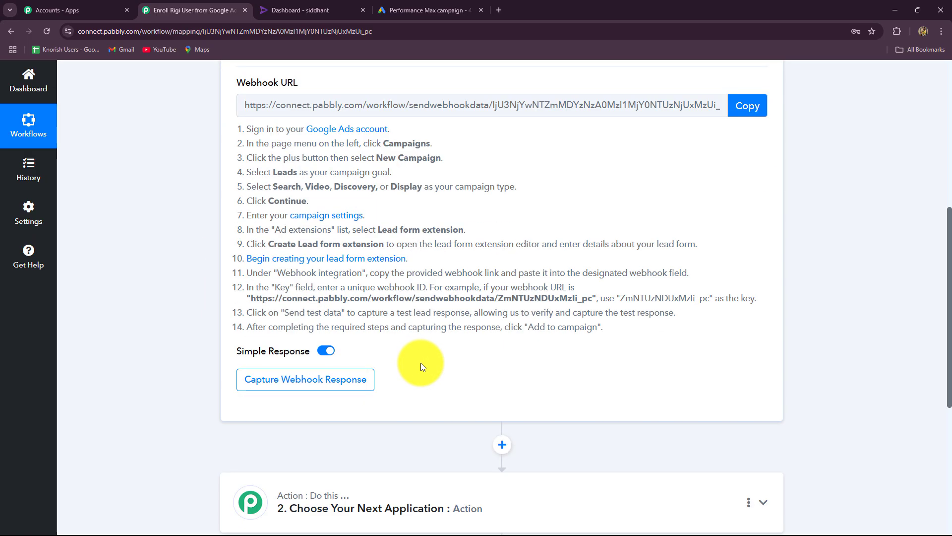
{"action": "scroll", "coordinate": [466, 391], "scroll_direction": "up", "scroll_amount": 2}
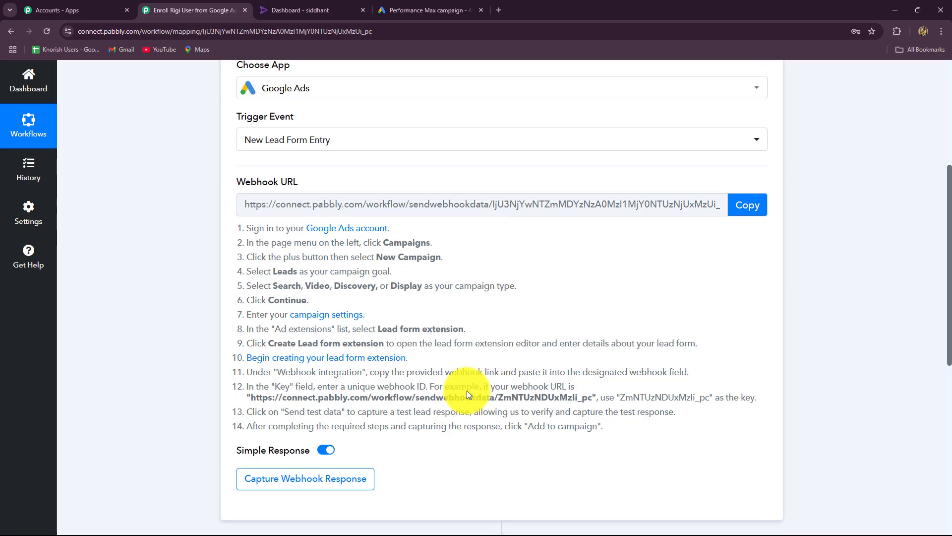
{"action": "scroll", "coordinate": [466, 391], "scroll_direction": "up", "scroll_amount": 2}
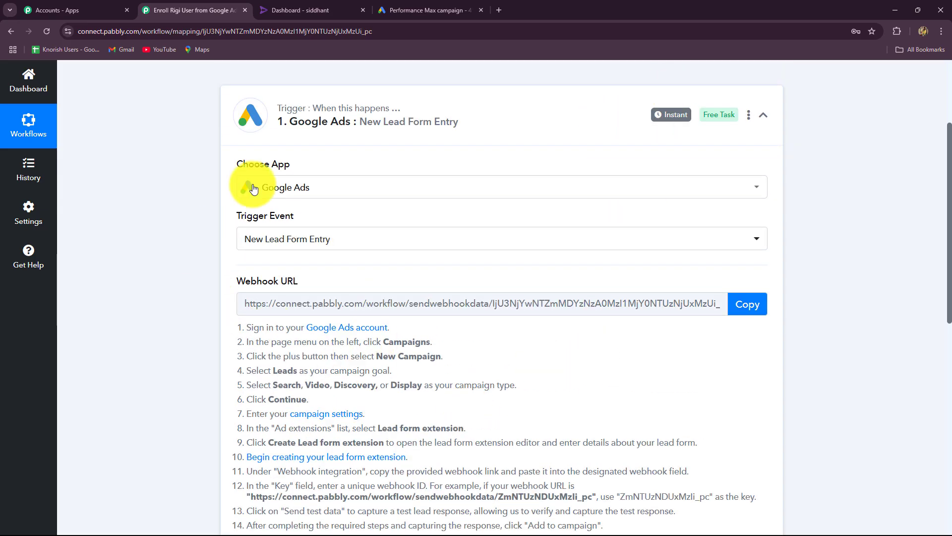
{"action": "scroll", "coordinate": [168, 264], "scroll_direction": "down", "scroll_amount": 1}
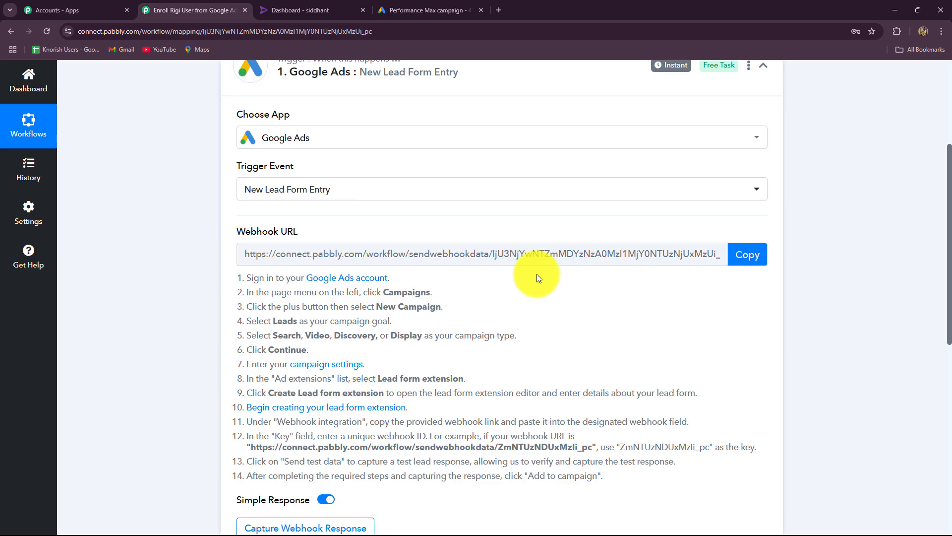
{"action": "left_click", "coordinate": [404, 11]}
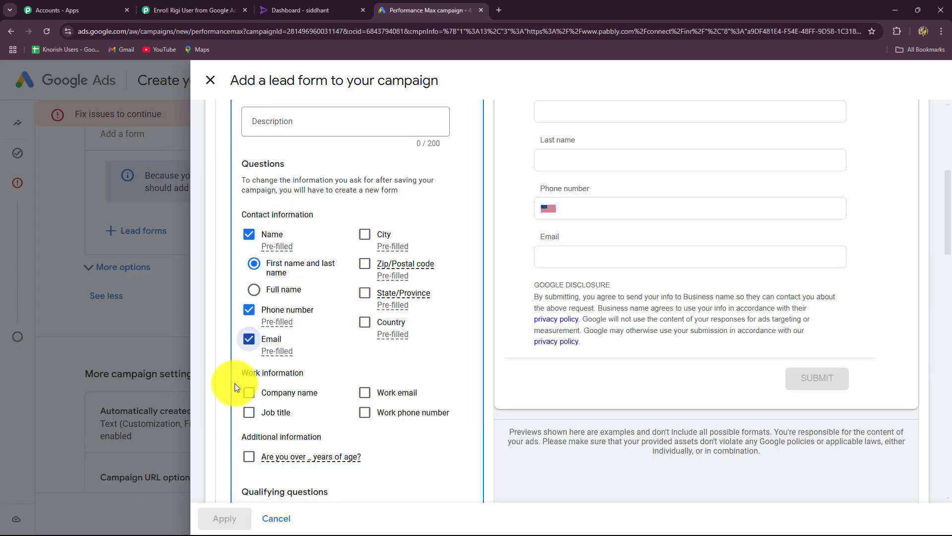
{"action": "left_click", "coordinate": [213, 10]}
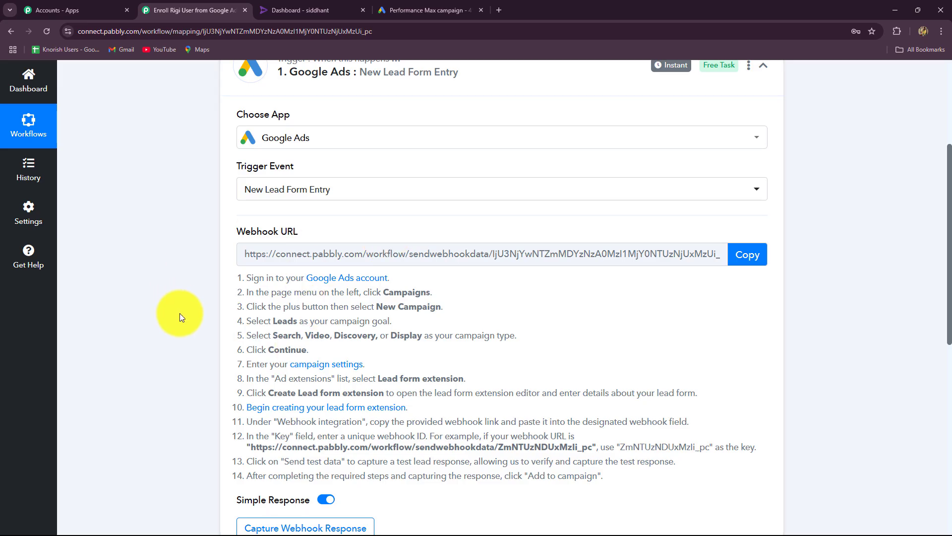
{"action": "scroll", "coordinate": [180, 313], "scroll_direction": "down", "scroll_amount": 3}
Copy the webhook URL and return to the Google Ads lead form.
{"action": "scroll", "coordinate": [180, 317], "scroll_direction": "up", "scroll_amount": 2}
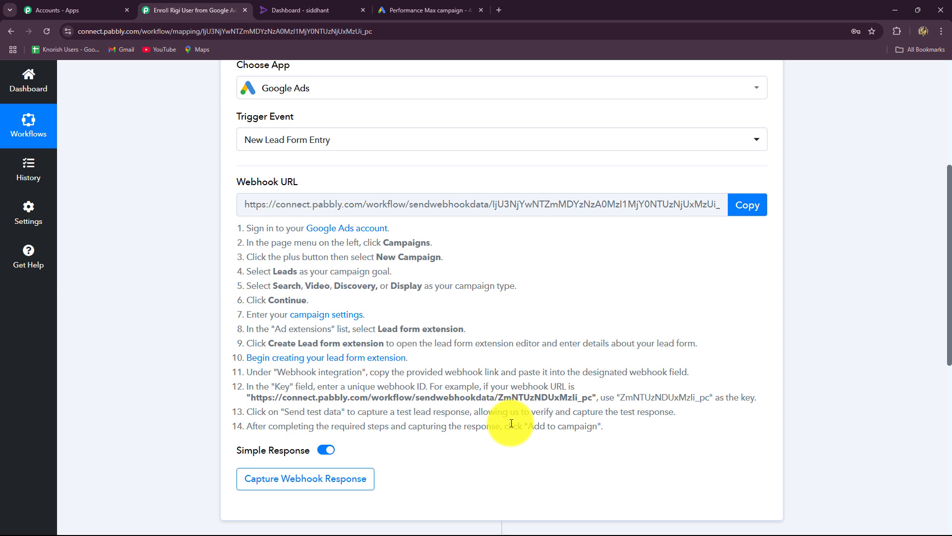
{"action": "left_click", "coordinate": [753, 205]}
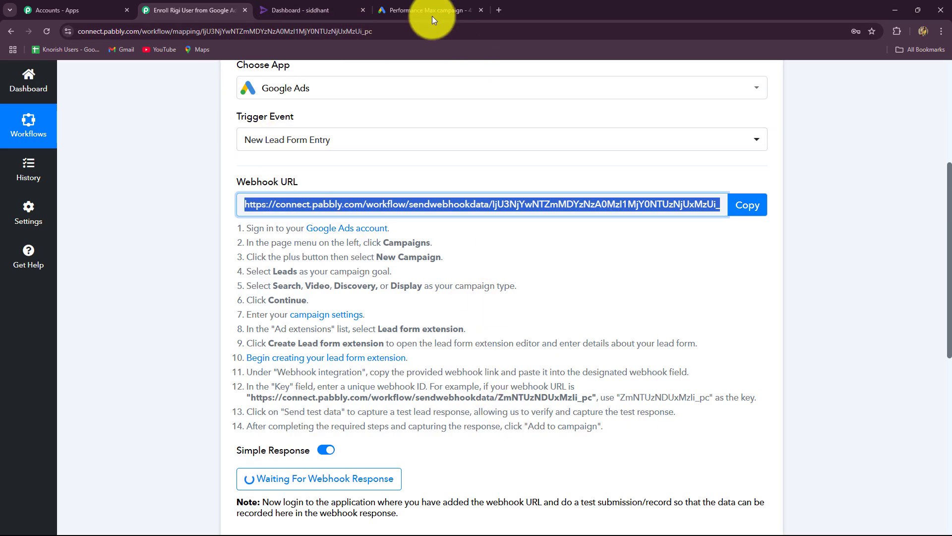
{"action": "left_click", "coordinate": [415, 7]}
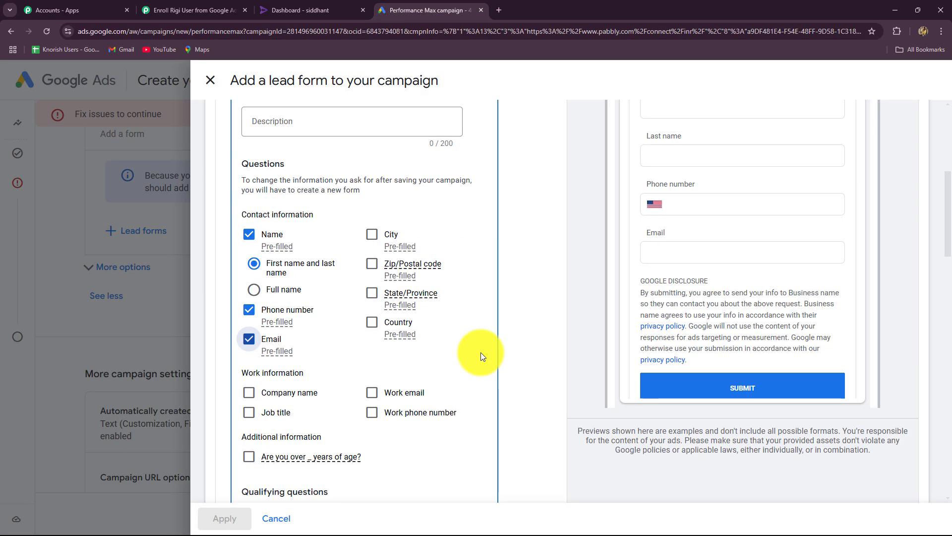